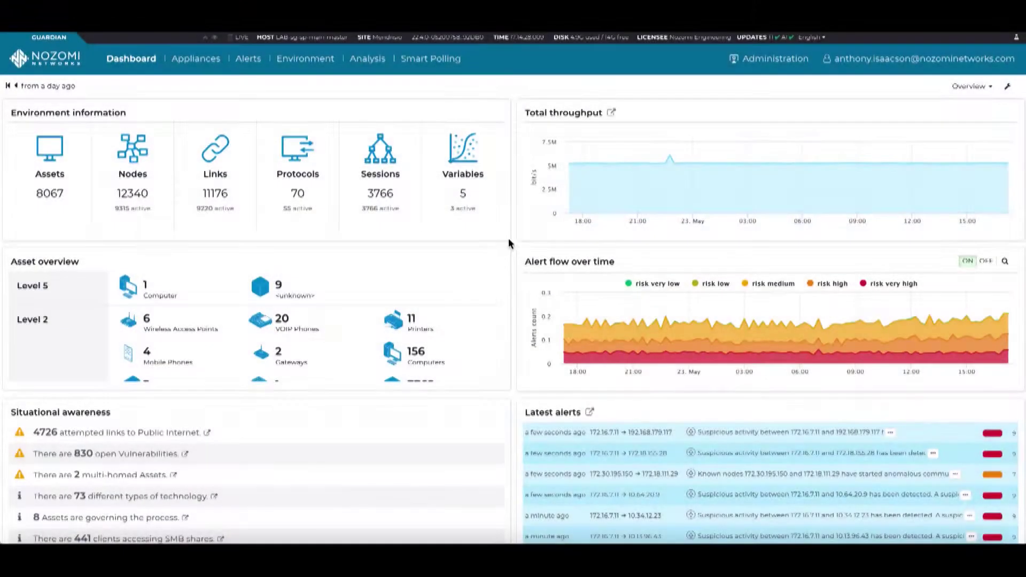
scroll(511, 221, down, 1)
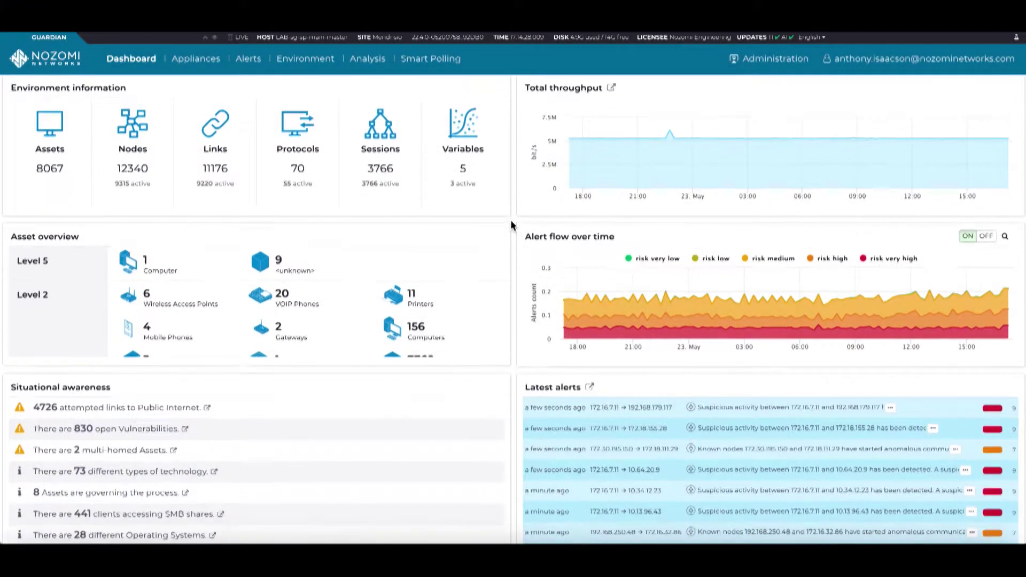
scroll(511, 220, down, 4)
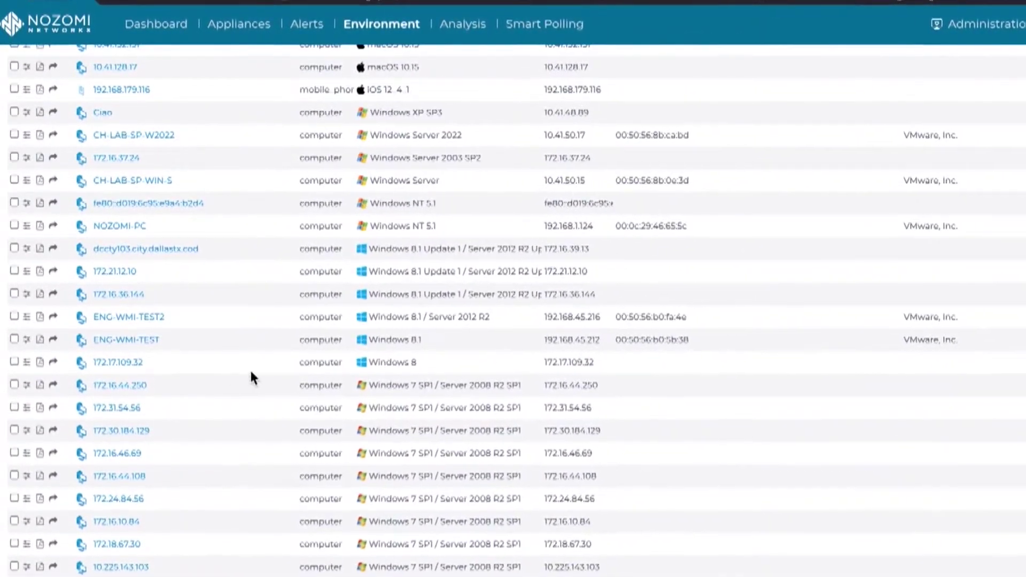
Open the detail popup for asset 172.16.44.250 from the Guardian asset inventory
click(121, 388)
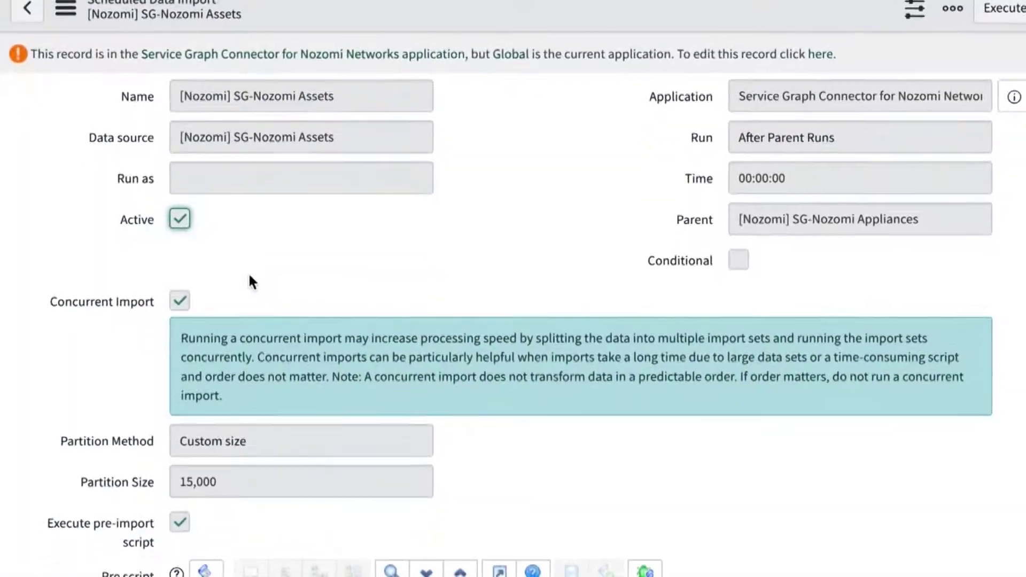
scroll(247, 272, down, 1)
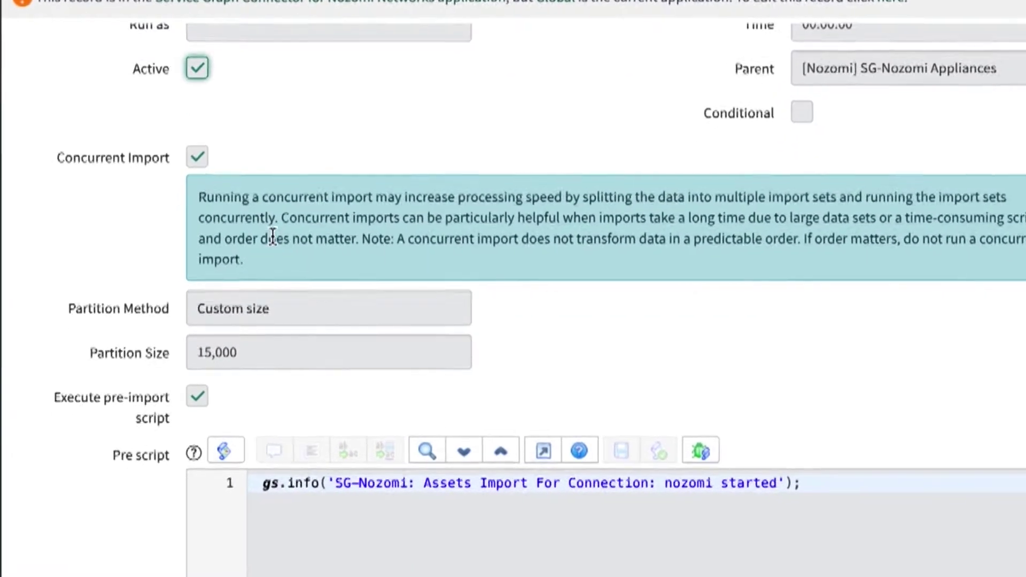
scroll(267, 241, down, 2)
scroll(285, 210, down, 2)
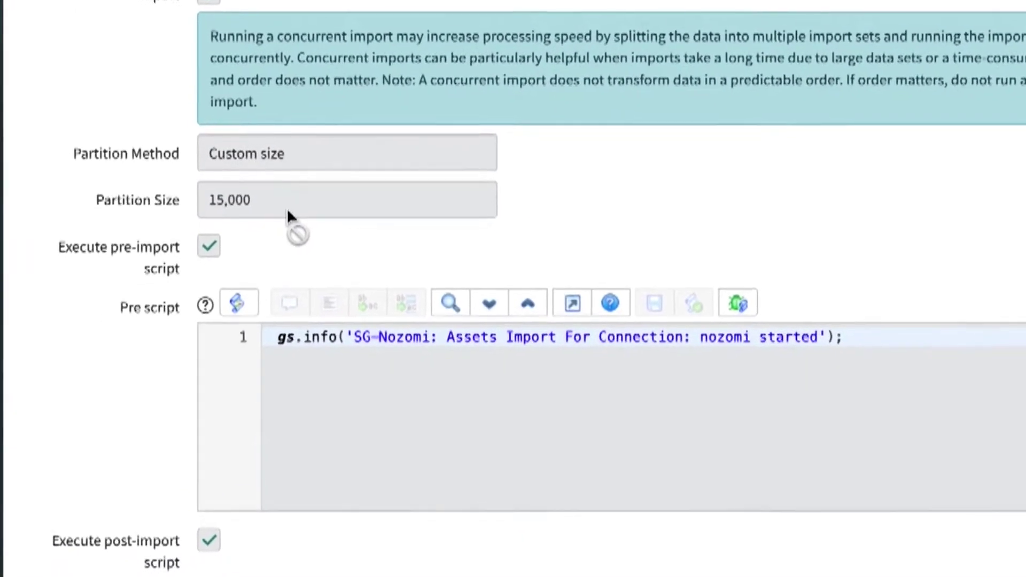
scroll(288, 204, down, 1)
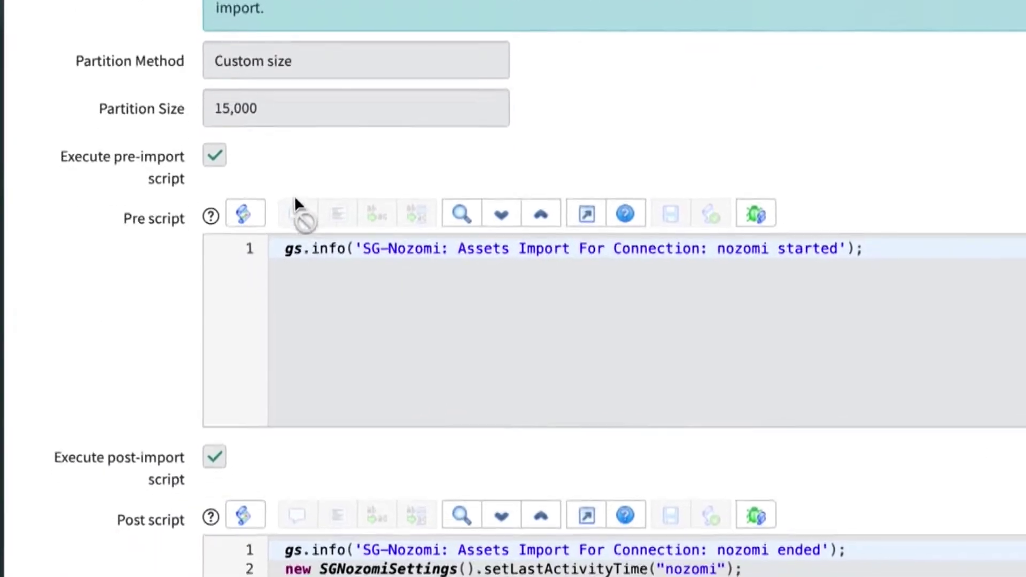
scroll(294, 195, down, 2)
scroll(302, 183, down, 1)
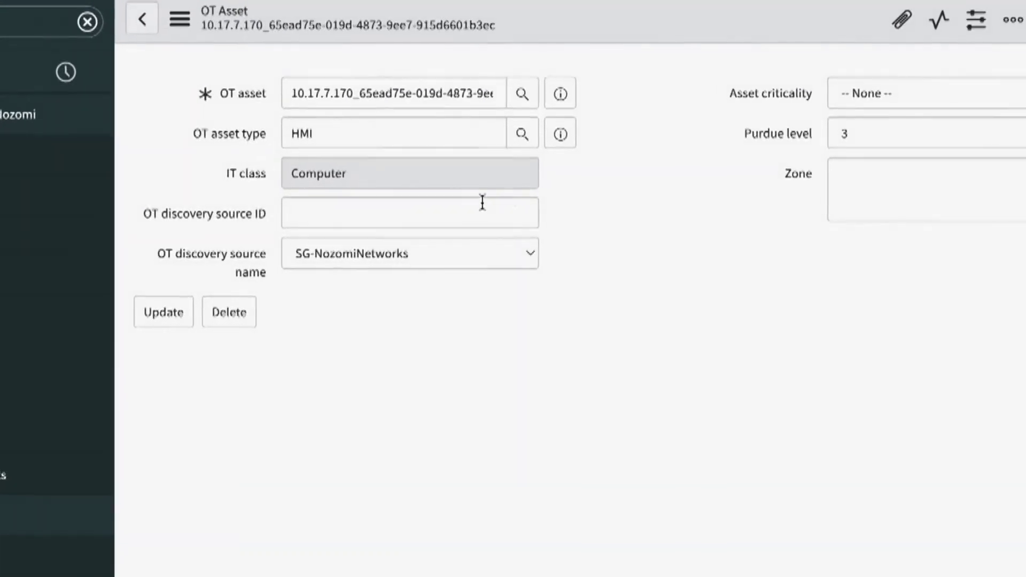
Preview the HMI OT asset type record from its info icon
click(546, 126)
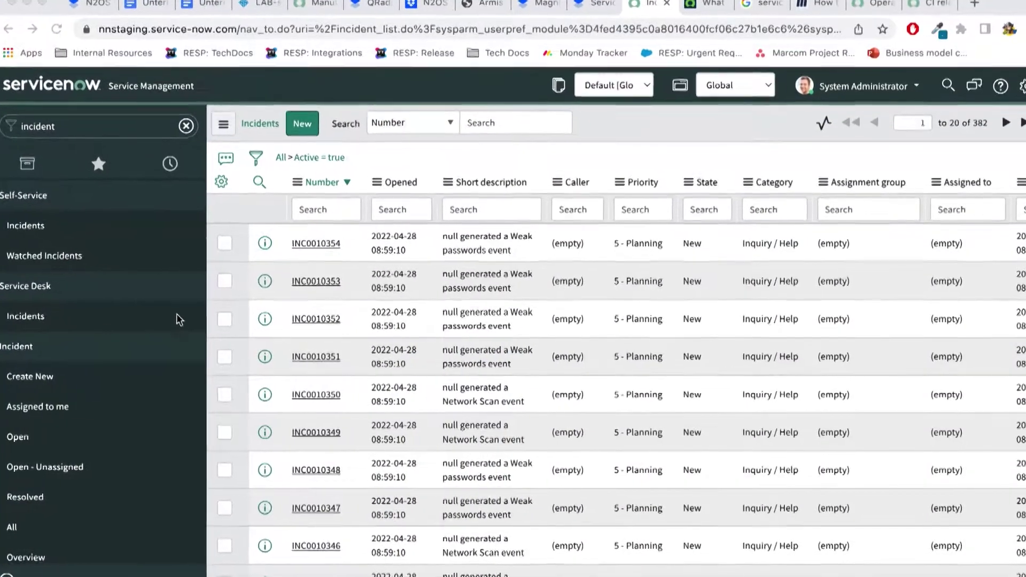
Reload the incidents list and open INC0010336, the nozomi-n2os.local suspicious-activity threat
click(32, 316)
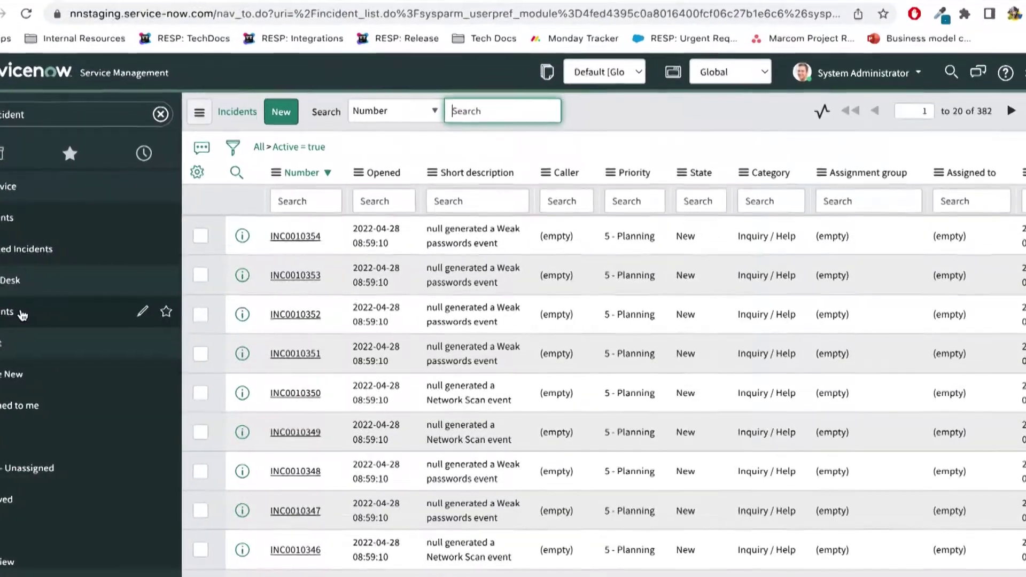
scroll(383, 443, down, 2)
scroll(383, 444, down, 3)
scroll(368, 439, down, 3)
scroll(366, 439, down, 2)
scroll(361, 441, down, 3)
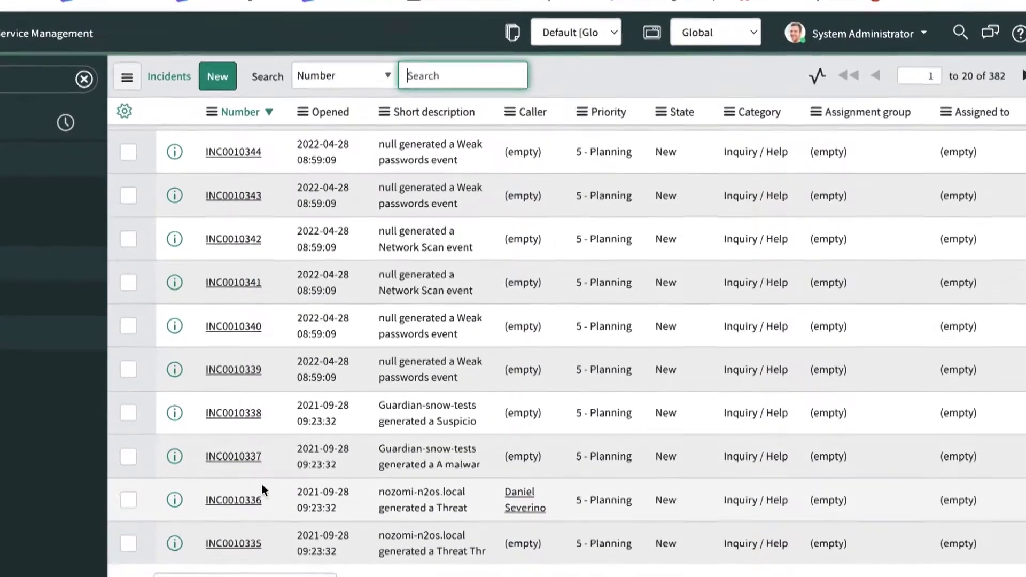
click(233, 498)
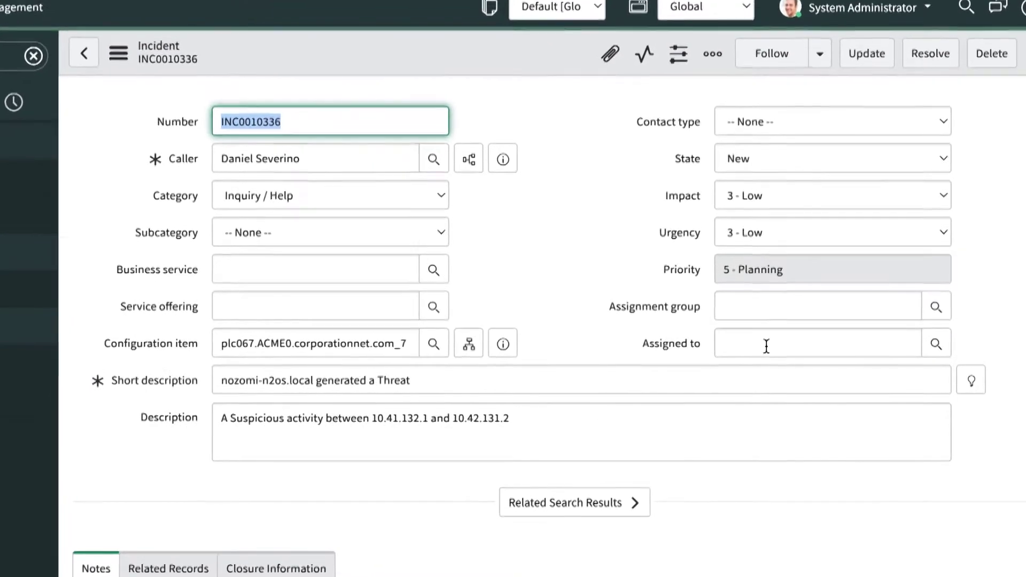
Assign INC0010336 to David Loo and preview its linked configuration item computer
click(937, 340)
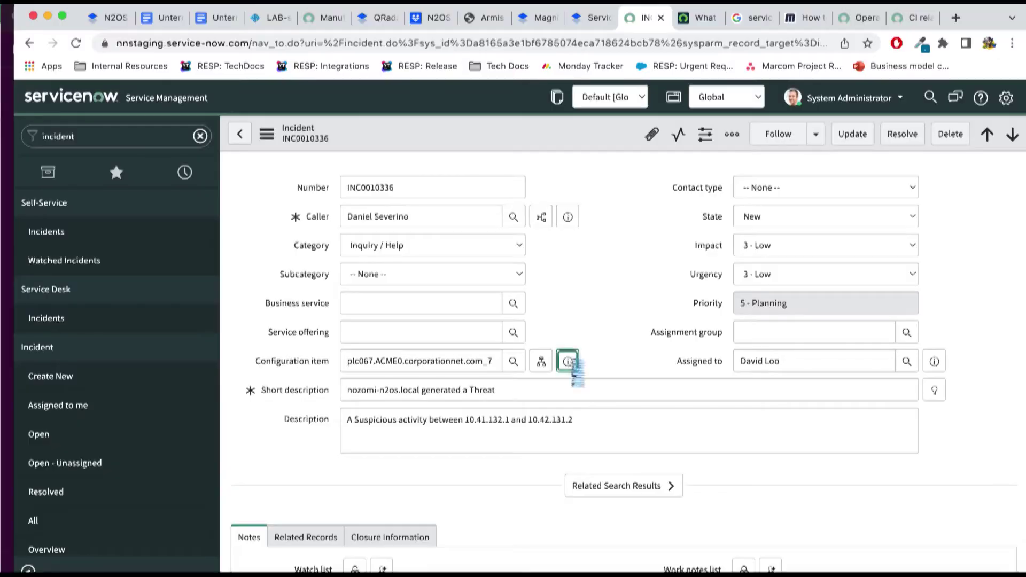
click(568, 361)
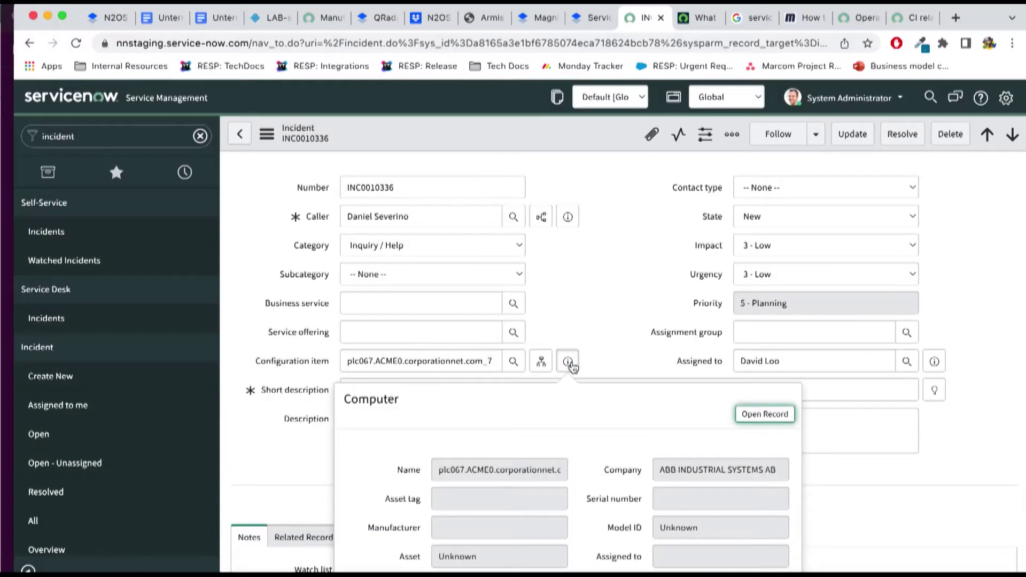
scroll(568, 398, down, 3)
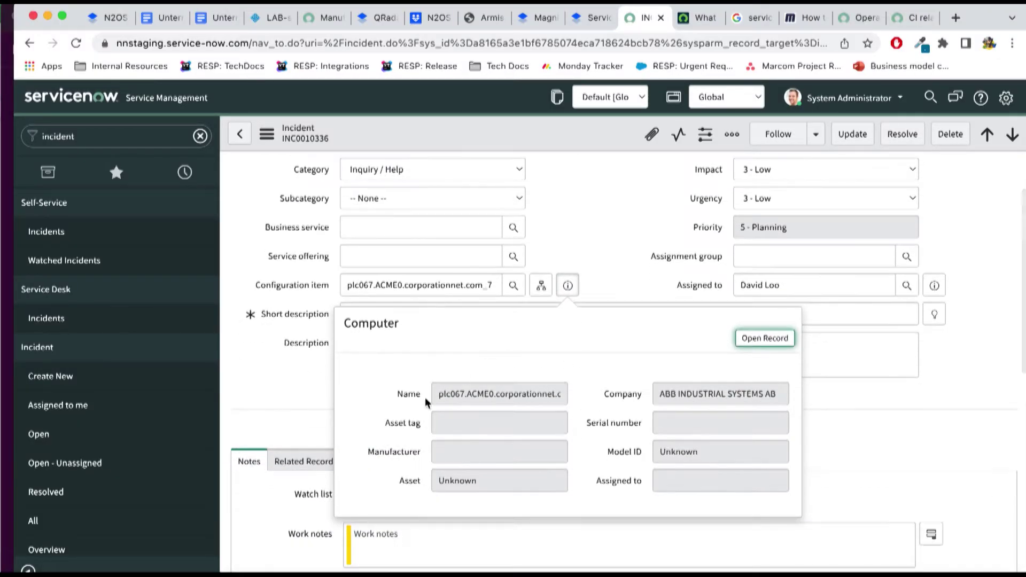
click(631, 291)
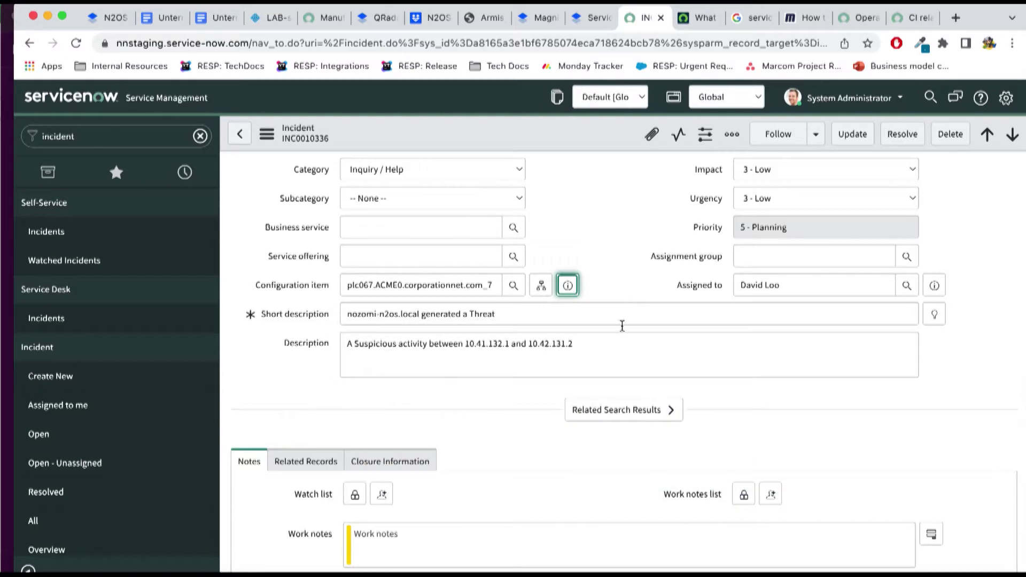
scroll(578, 409, down, 5)
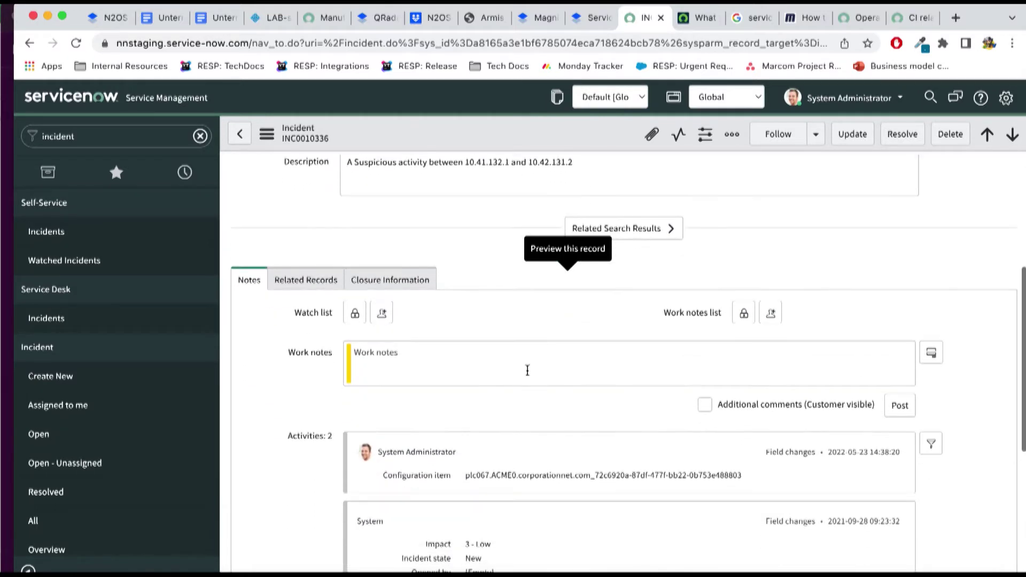